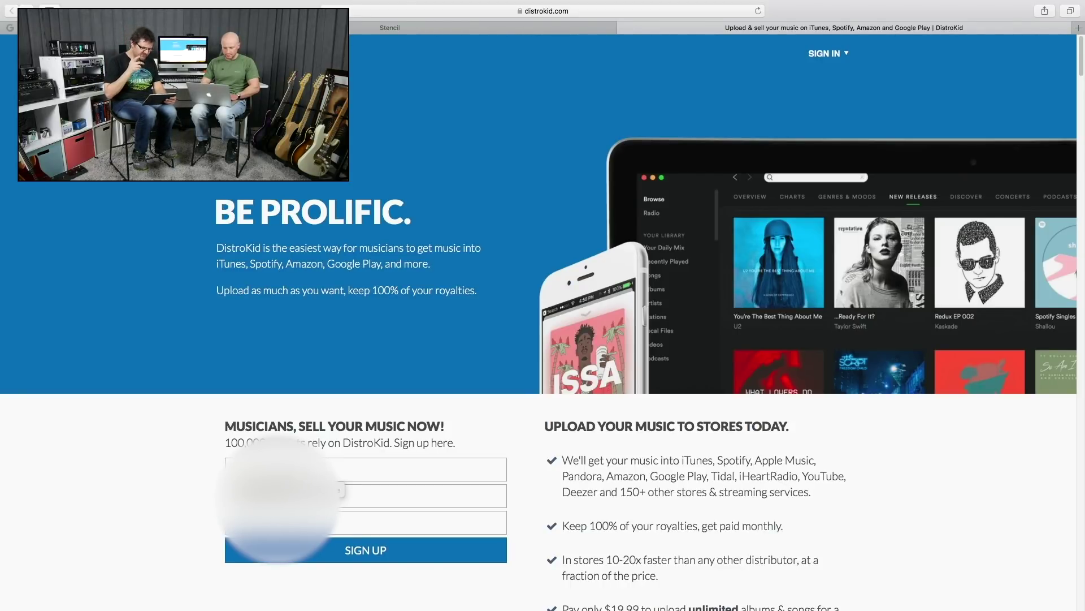
Fill in the sign-up password and last field, then submit the sign-up form.
left_click(422, 496)
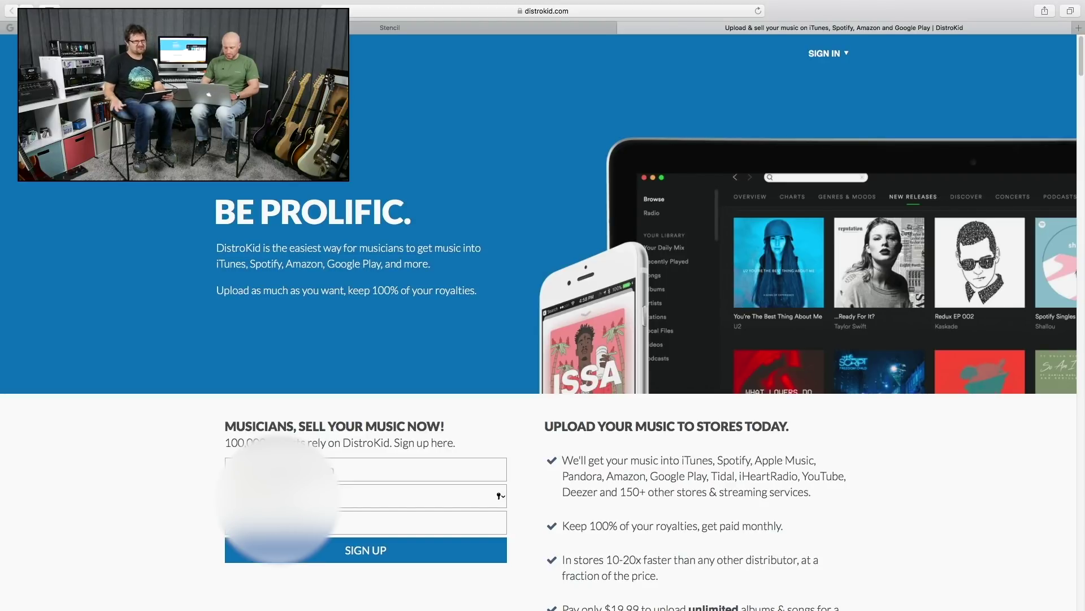
left_click(347, 515)
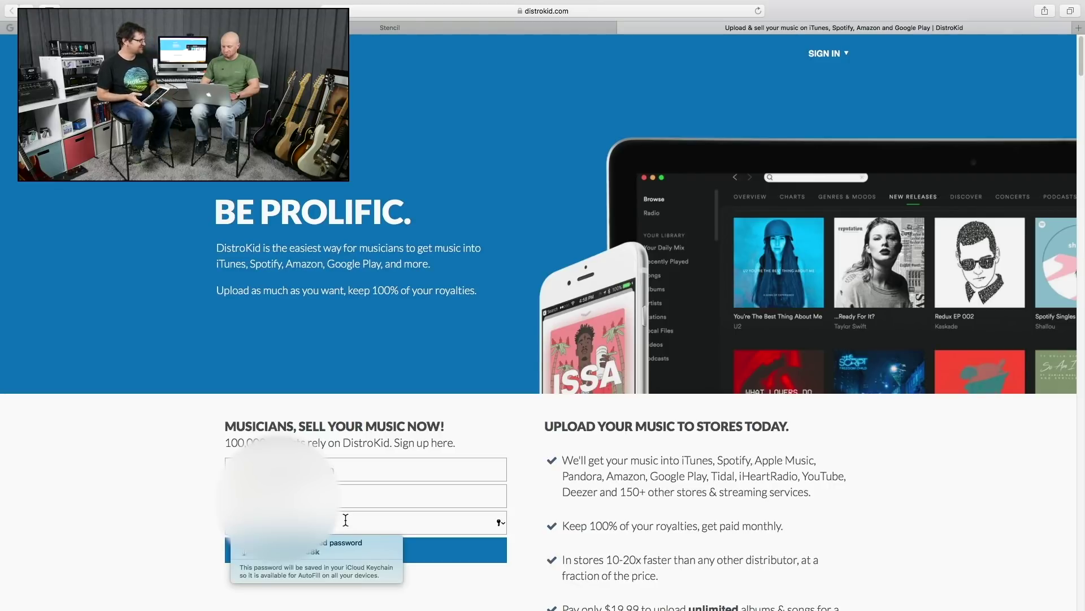
key("Return")
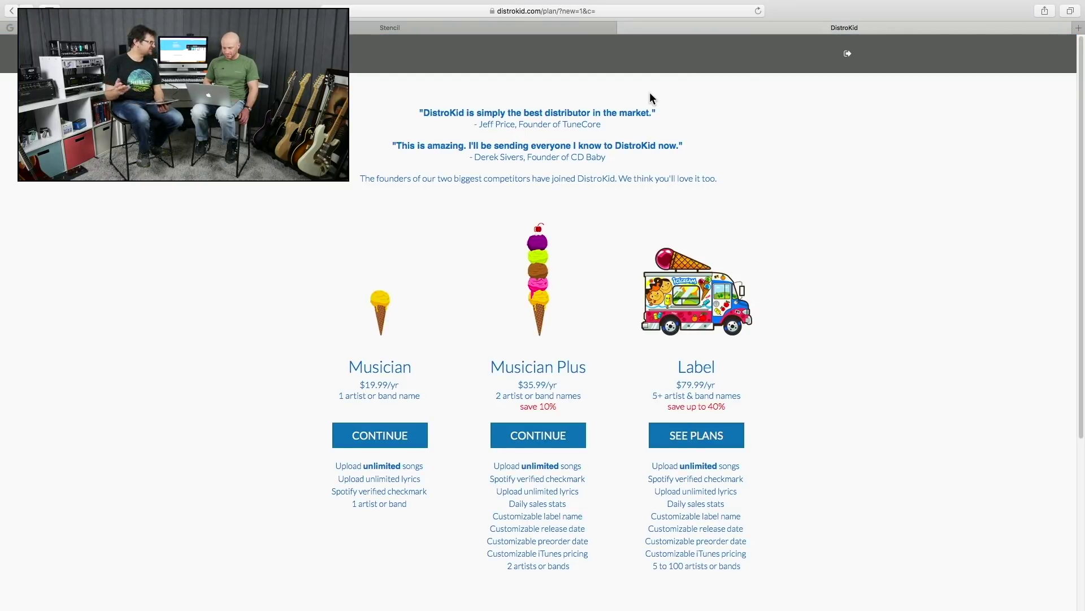
Buy the $19.99/yr Musician plan and continue to the account dashboard.
left_click(380, 436)
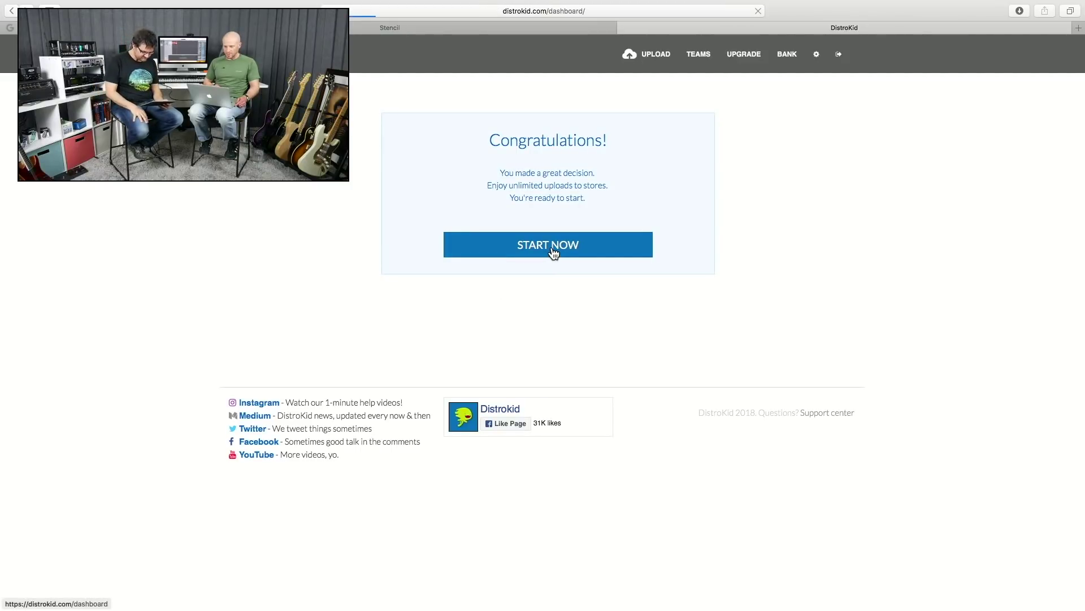
left_click(553, 251)
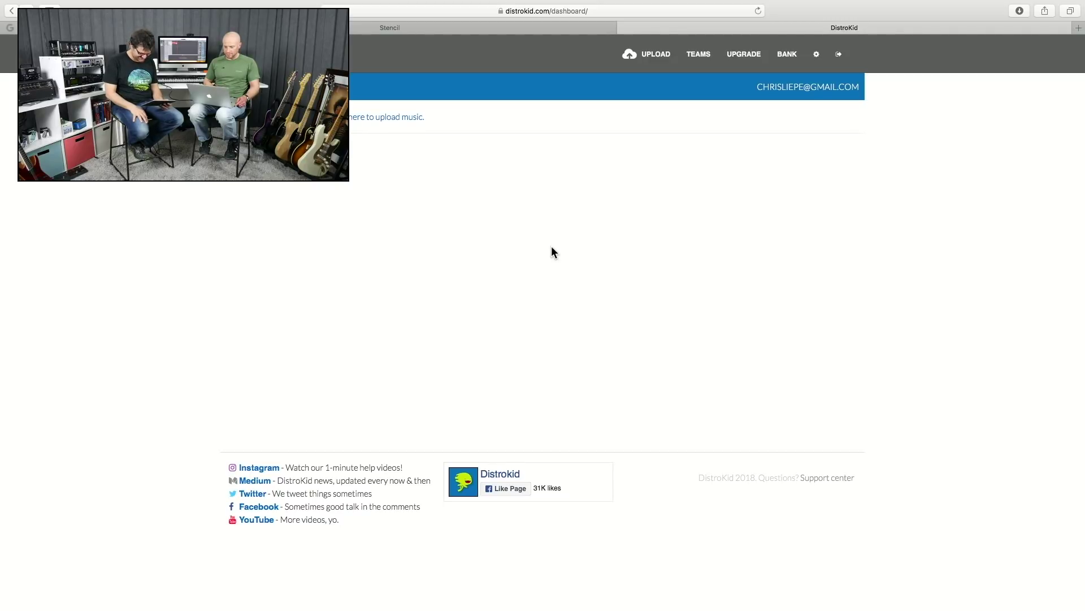
Open the Upload Music form from the DistroKid dashboard.
left_click(403, 118)
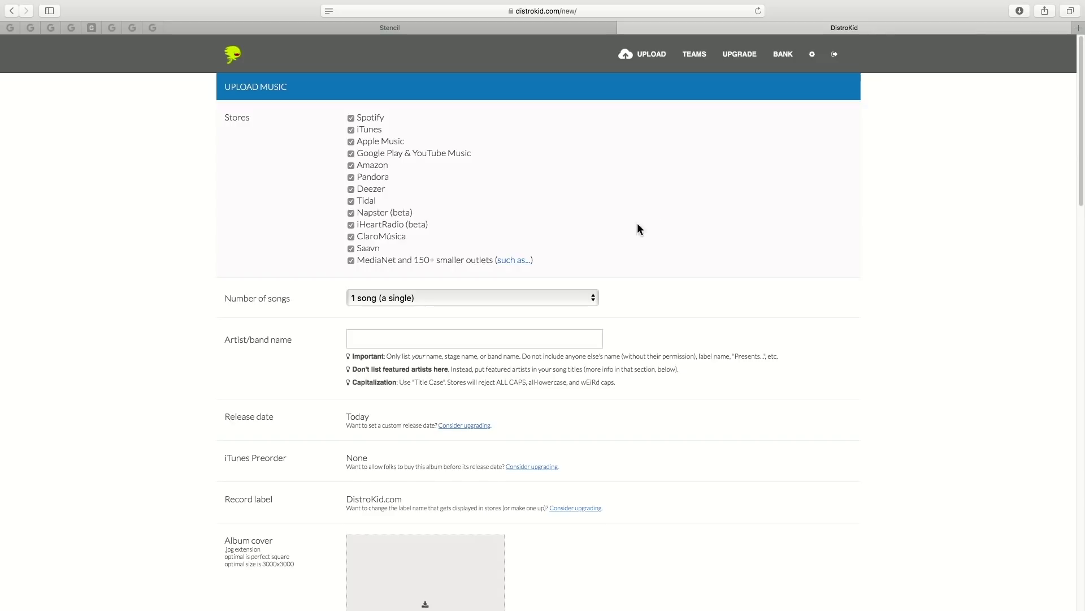
Set the release to 5 songs and enter the artist name.
left_click(583, 301)
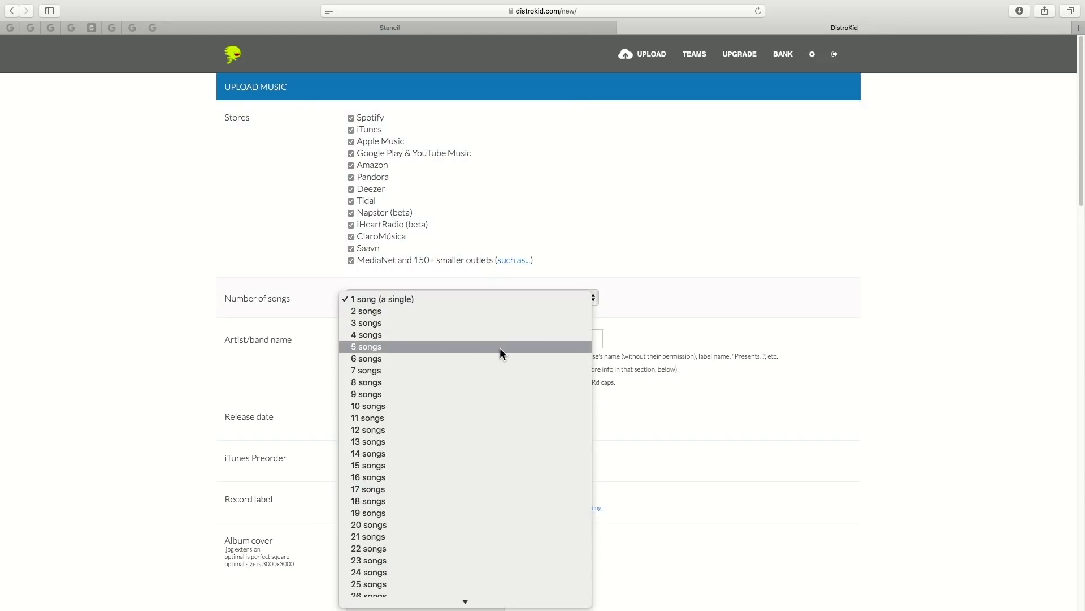
left_click(499, 348)
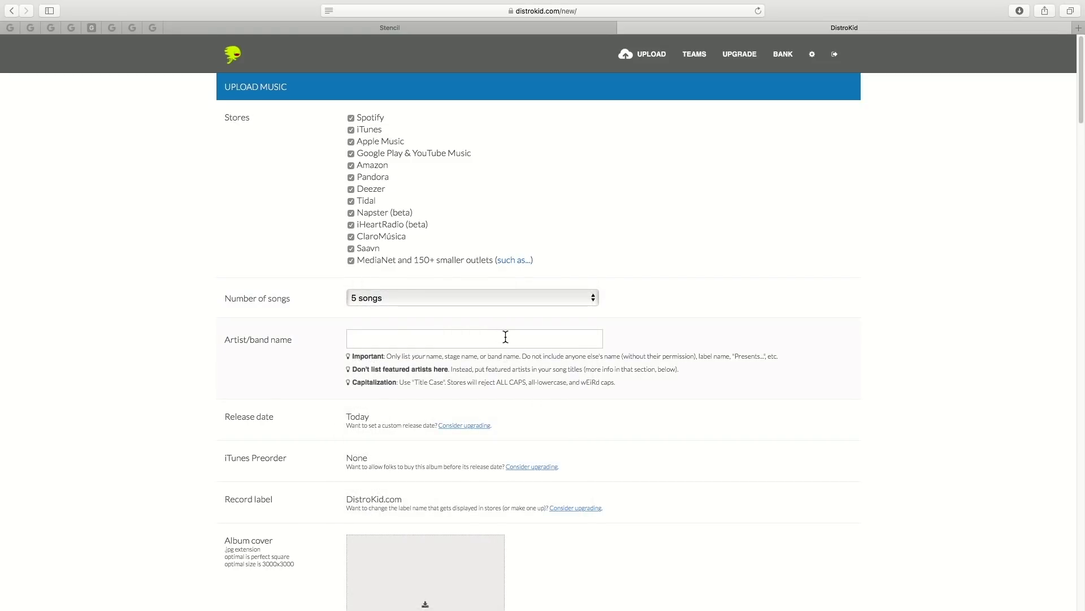
type("Chris ")
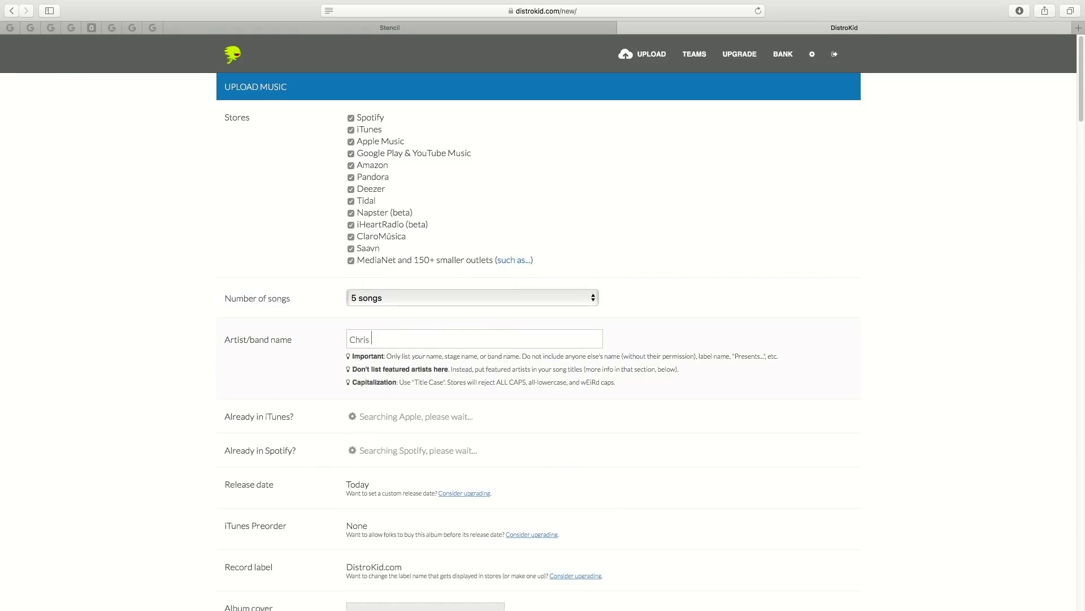
type("Liepe")
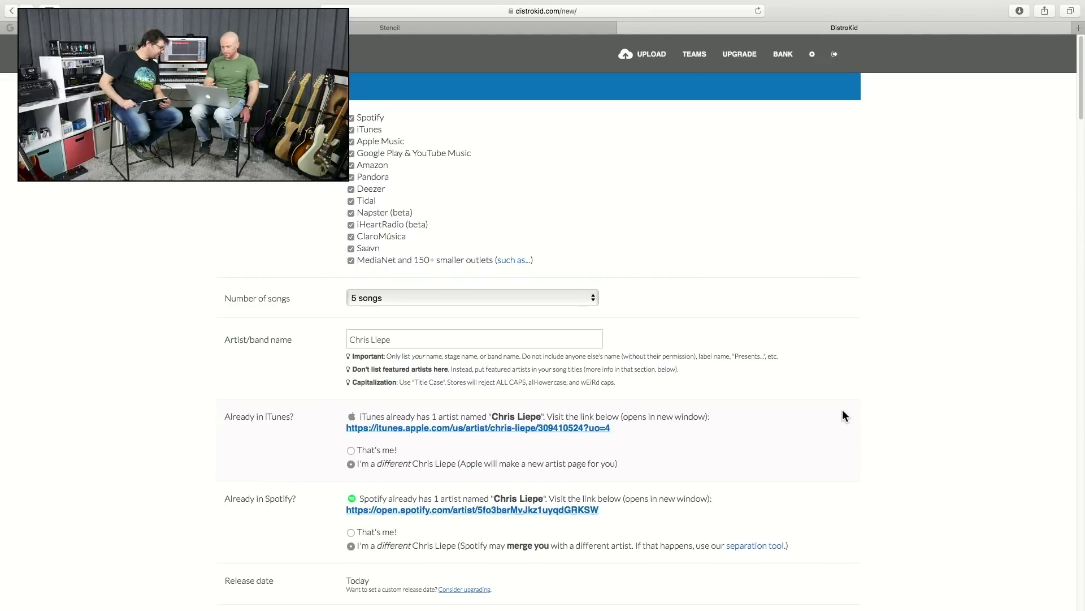
scroll(802, 333, "down", 4)
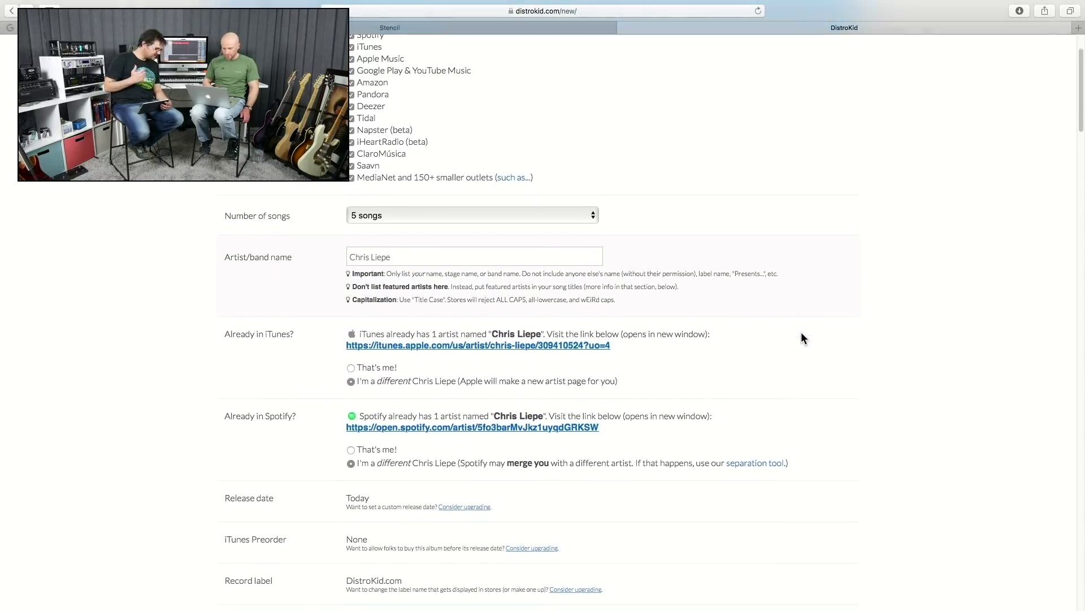
Scroll down to Album cover and browse for a cover image file.
scroll(801, 337, "down", 1)
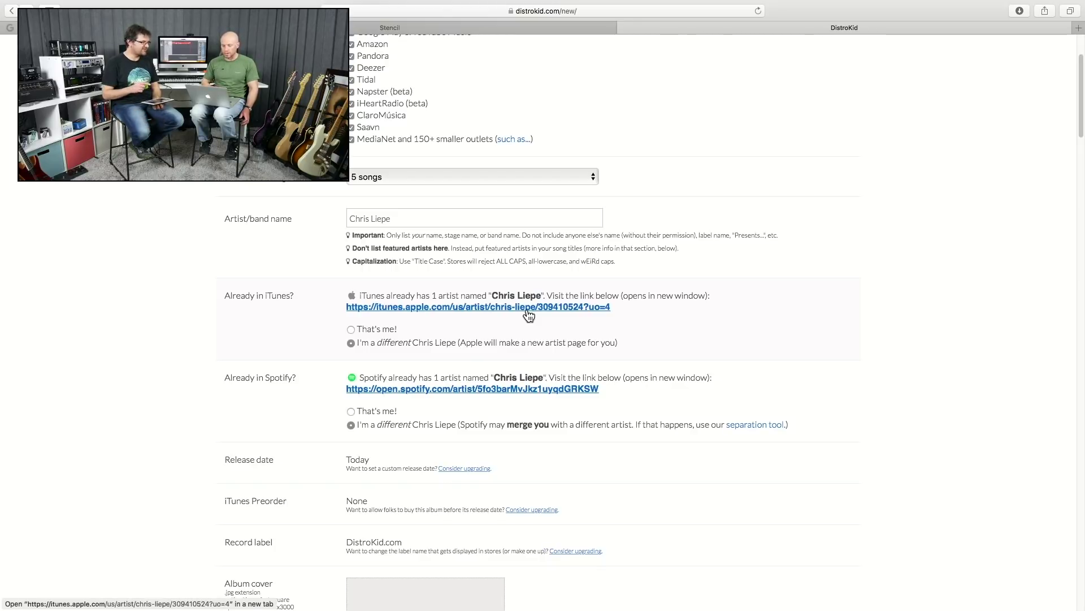
scroll(529, 315, "down", 3)
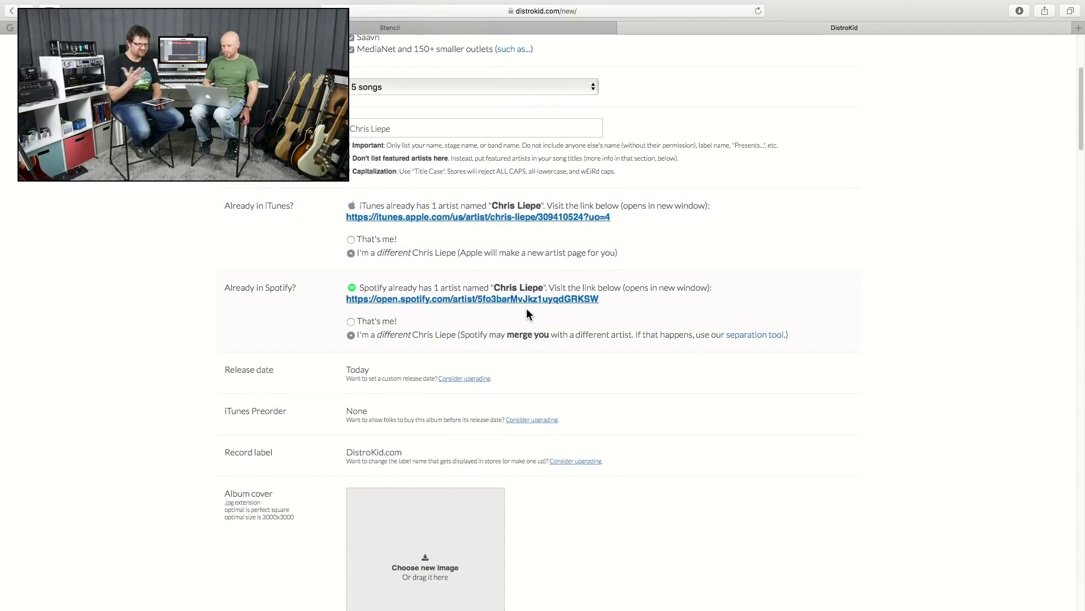
scroll(526, 309, "down", 1)
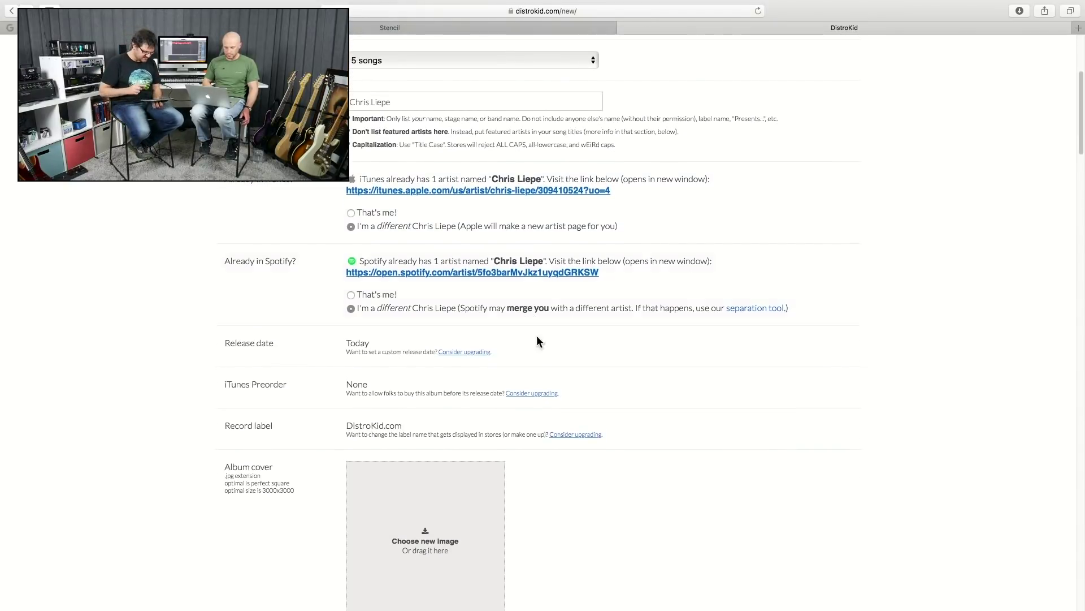
scroll(560, 342, "down", 3)
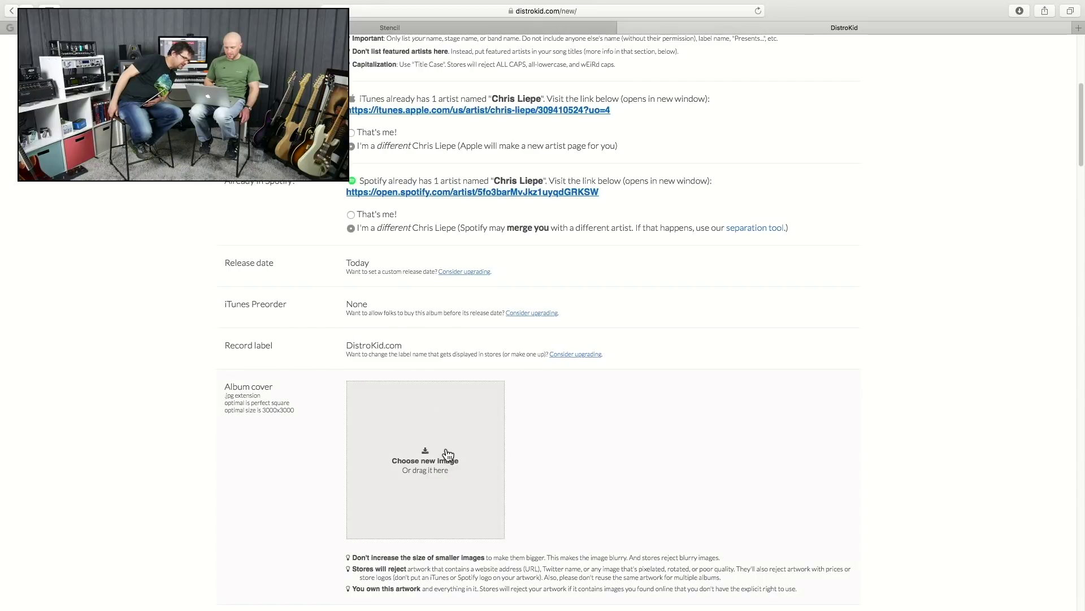
left_click(428, 459)
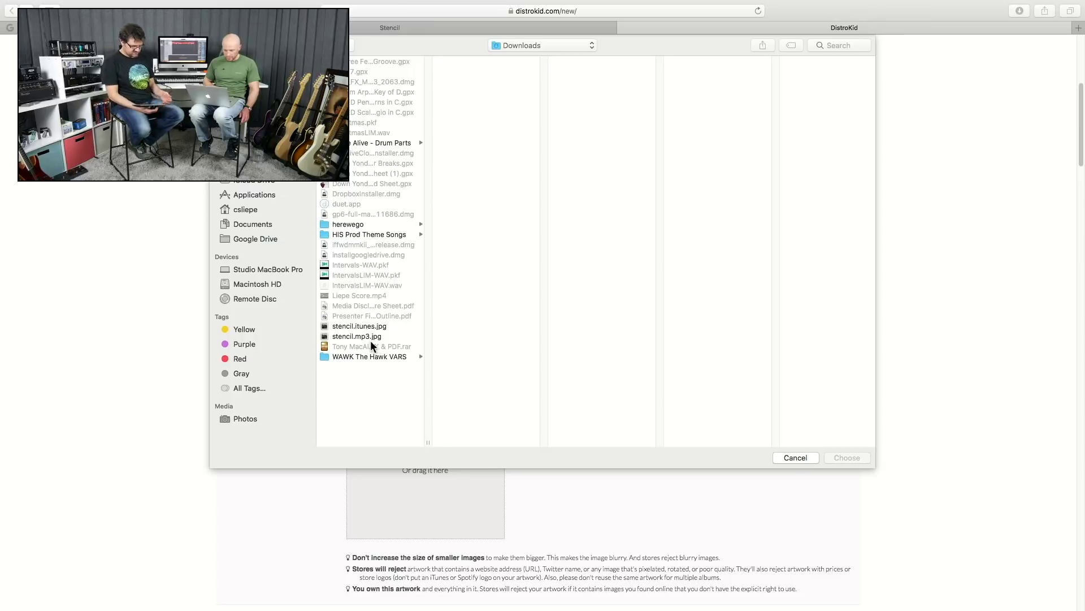
Upload stencil.itunes.jpg as cover and title the album 'Meandering Around For A Decade'.
left_click(367, 325)
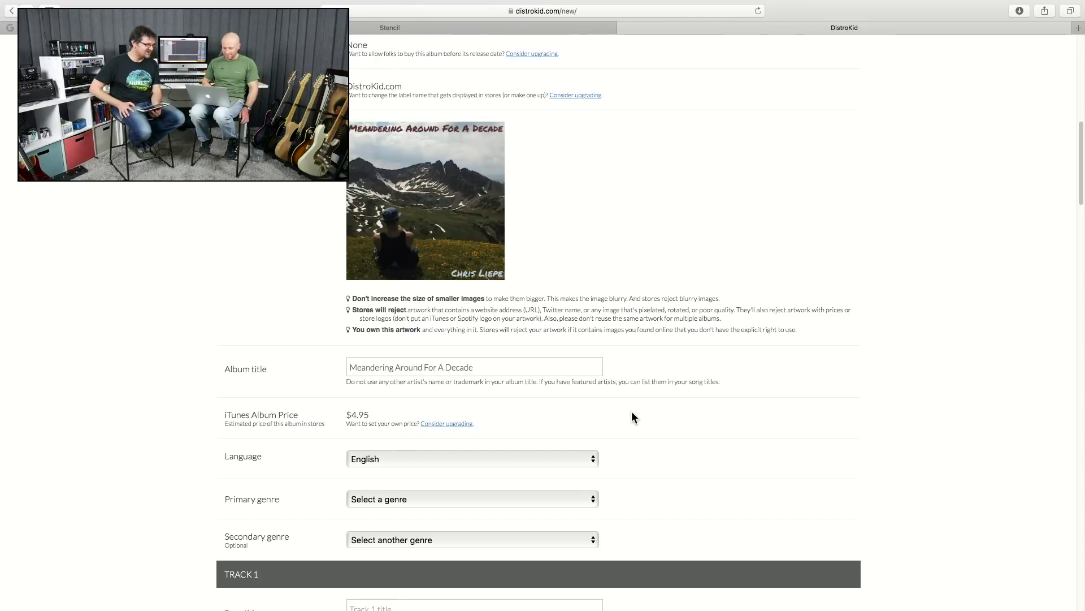
scroll(632, 413, "down", 2)
Set the primary genre to Rock and the secondary genre to Singer/Songwriter.
scroll(632, 413, "down", 2)
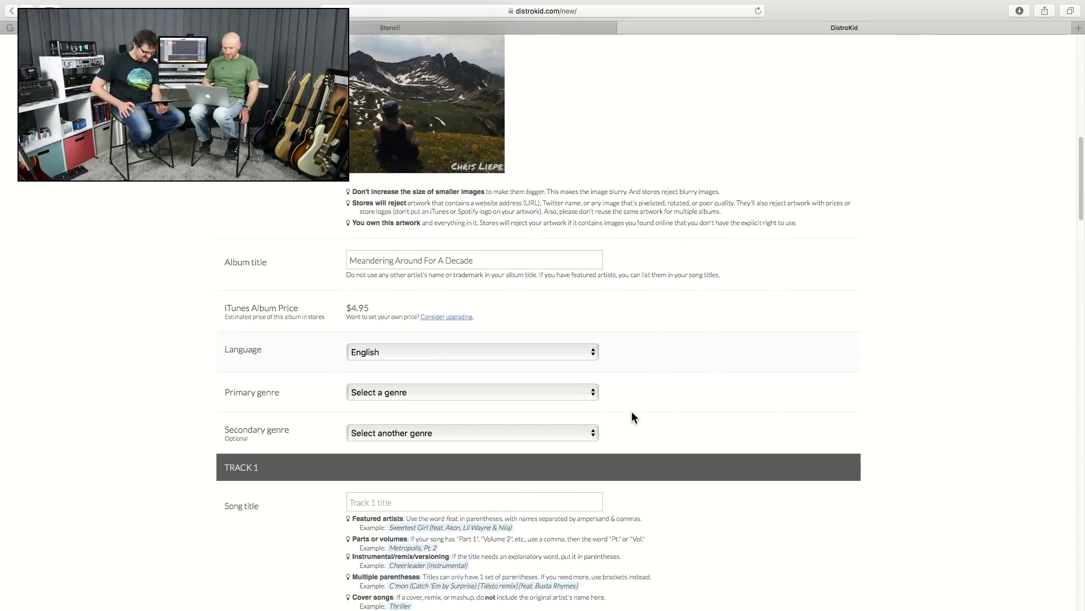
left_click(593, 391)
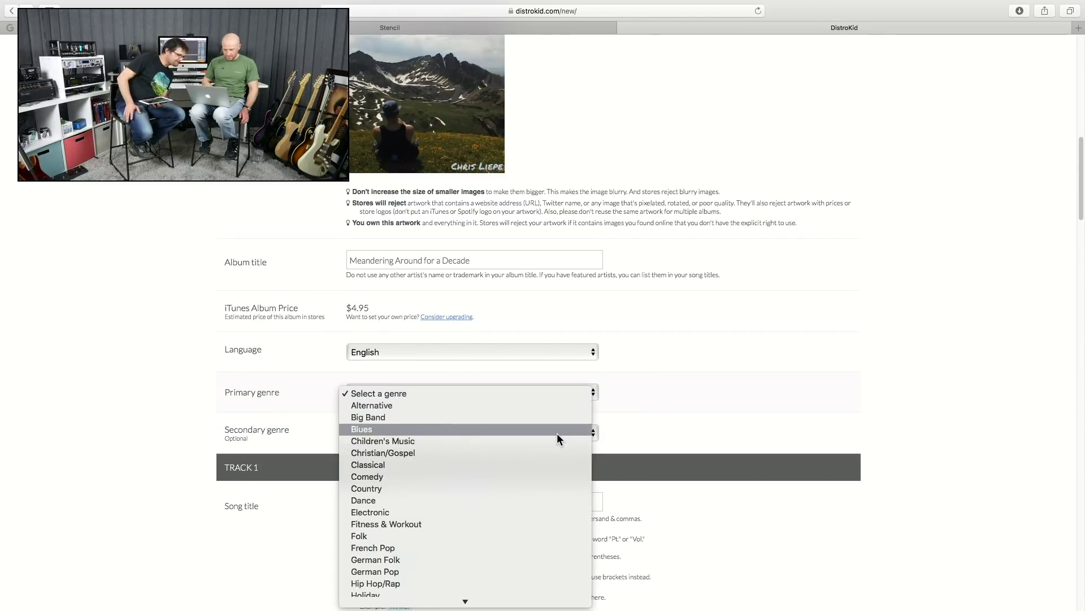
scroll(549, 468, "down", 5)
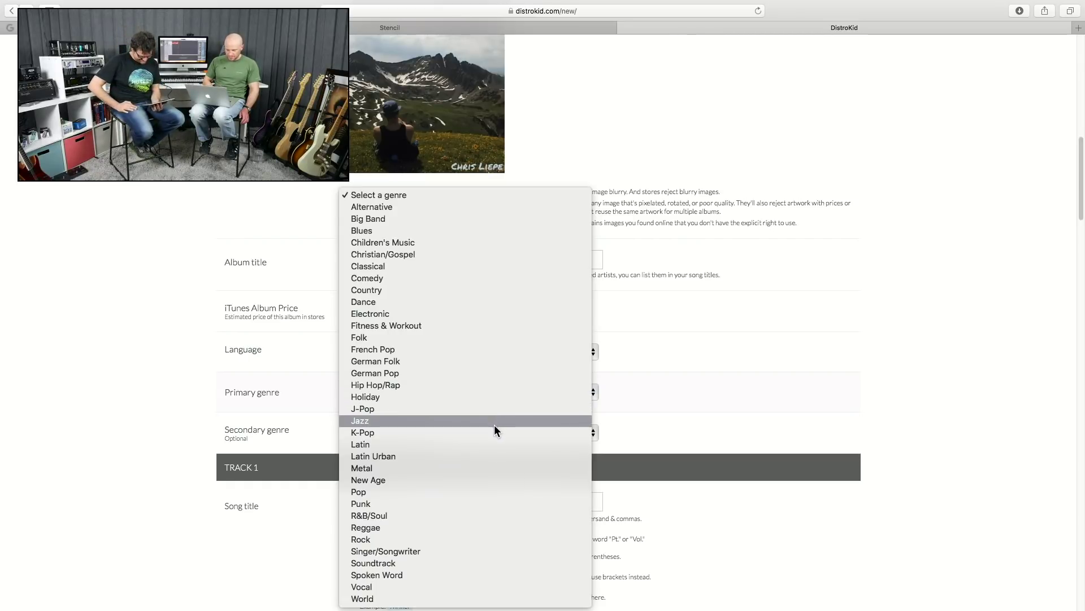
left_click(465, 538)
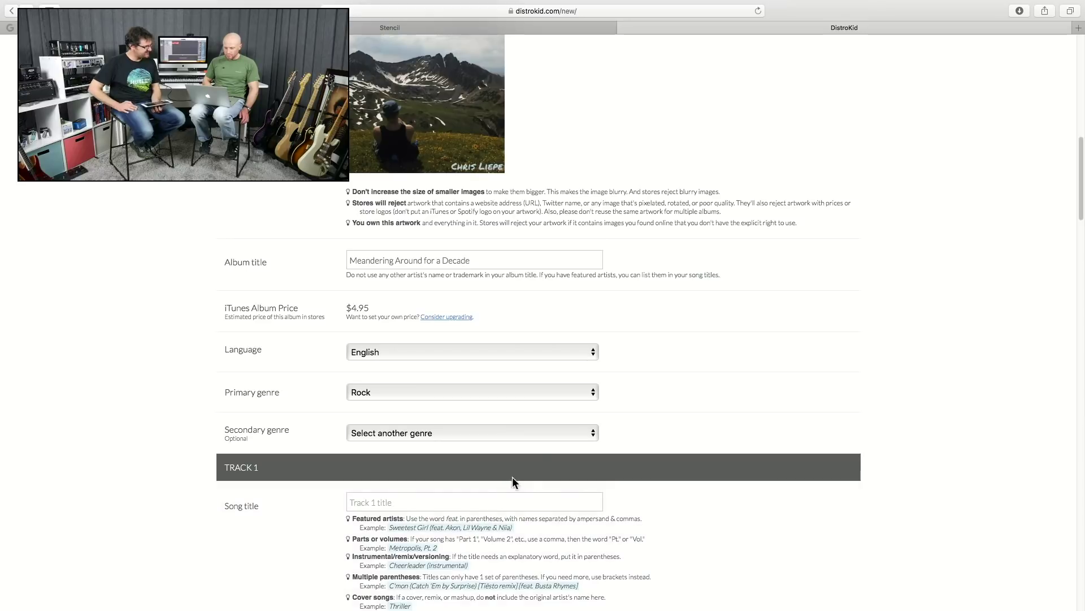
scroll(857, 338, "down", 1)
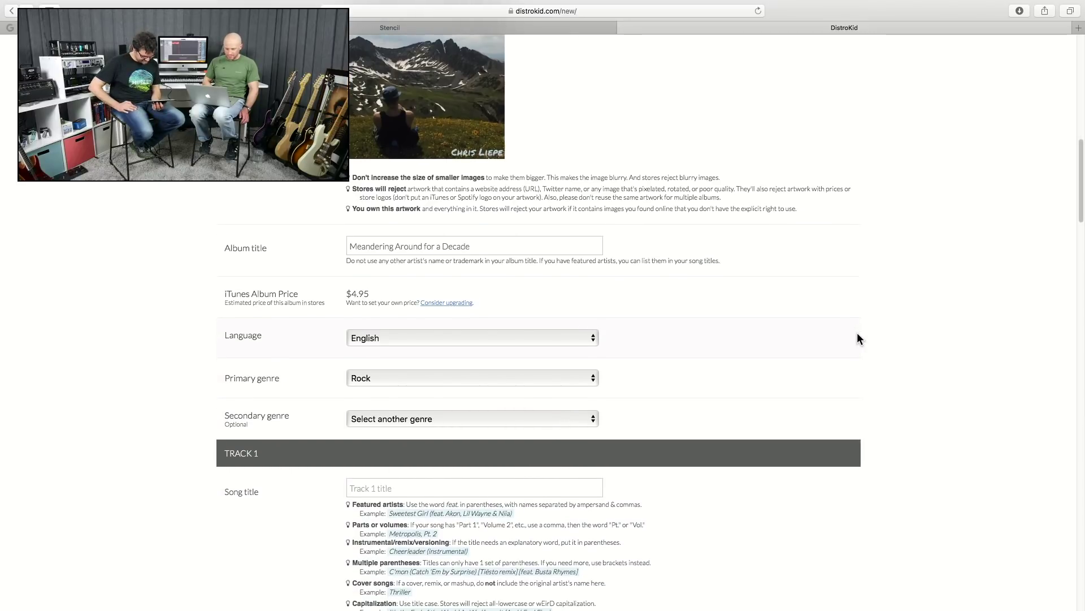
left_click(591, 415)
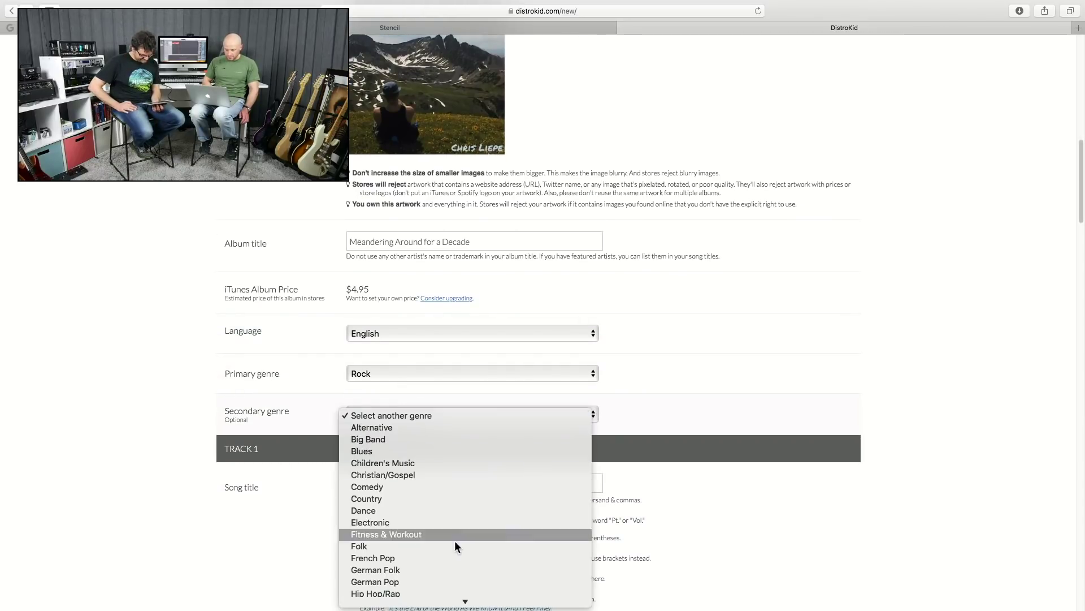
mouse_move(461, 600)
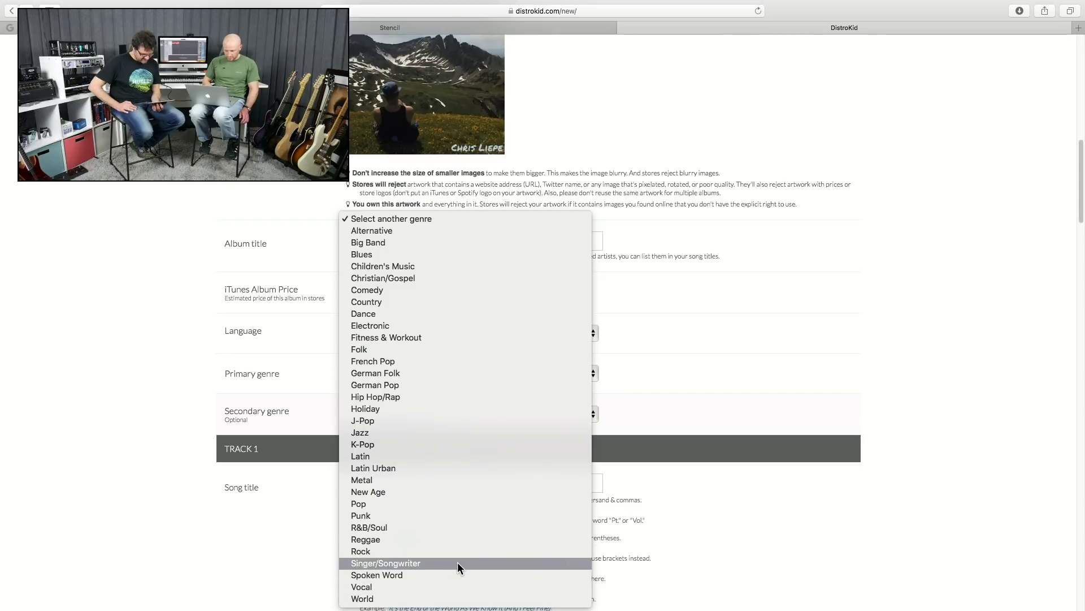
left_click(459, 561)
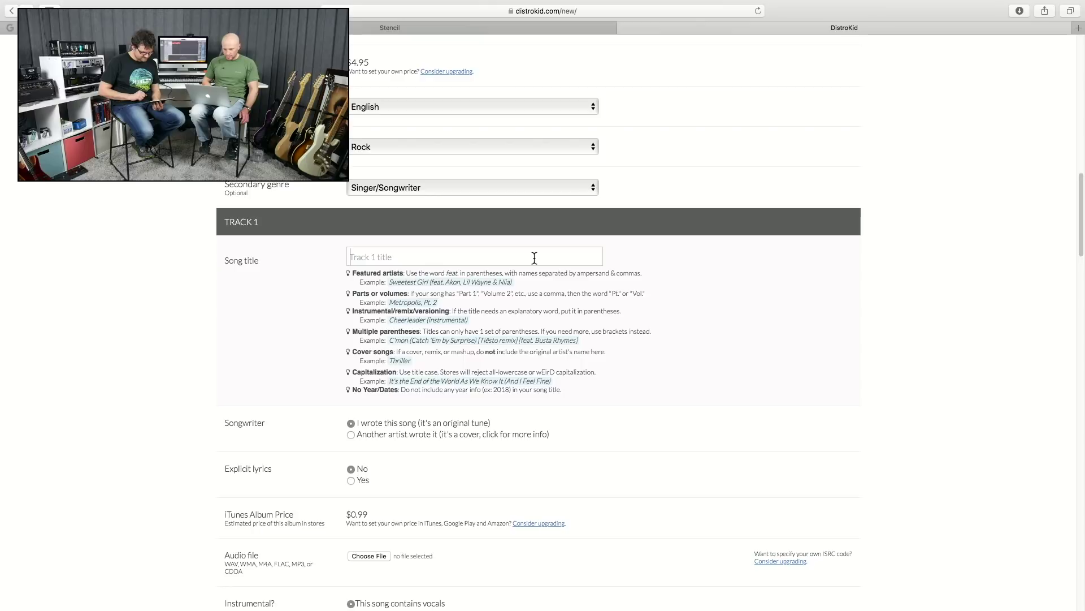
Title Track 1 'Love Someone' and scroll down to its Audio file row.
type("Love Someone")
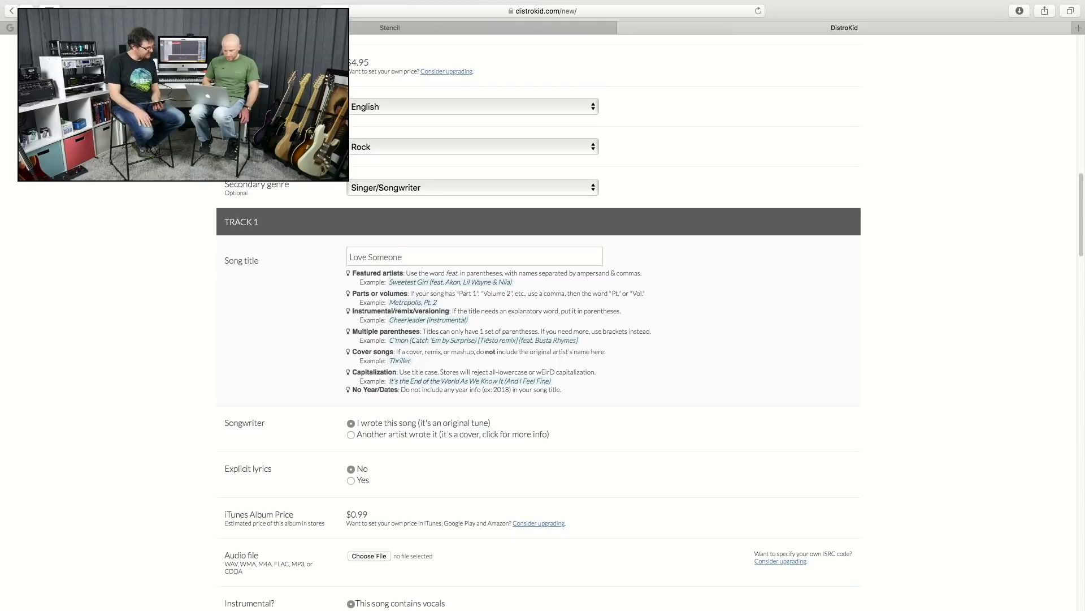
scroll(729, 320, "down", 3)
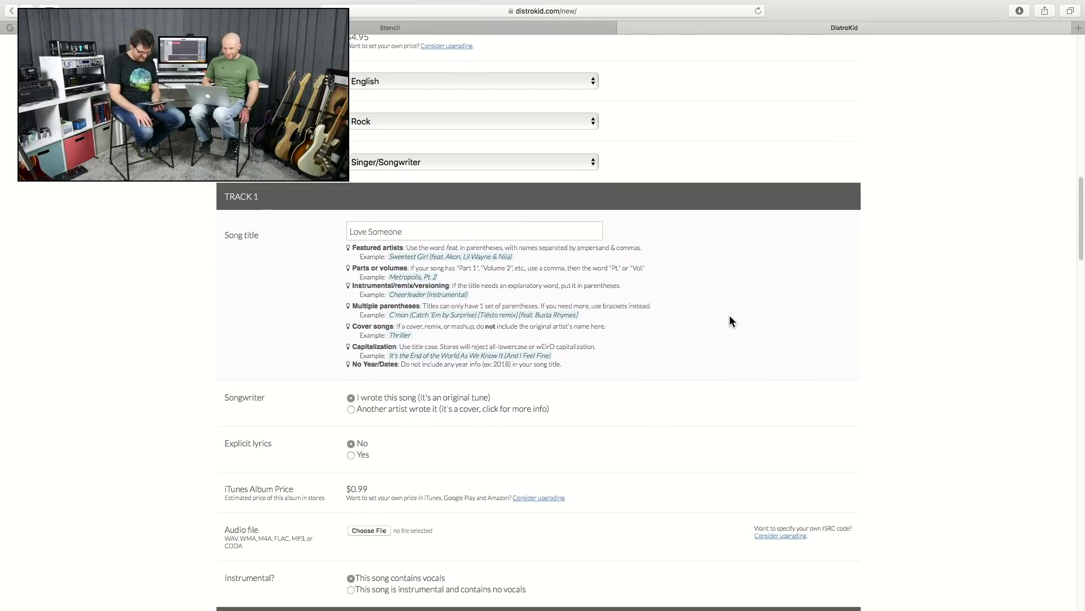
scroll(729, 316, "down", 2)
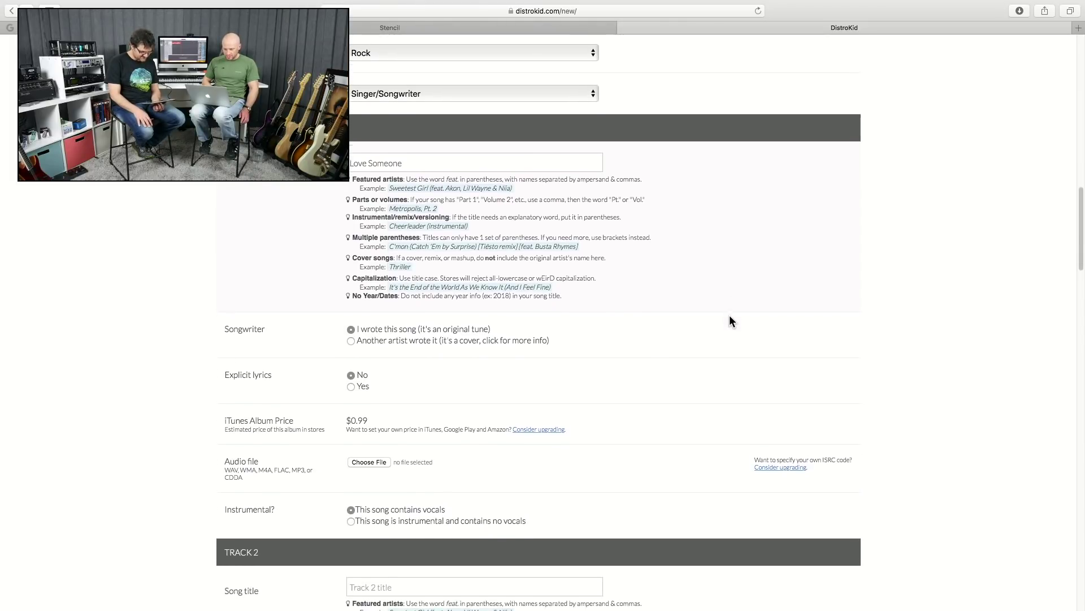
scroll(729, 321, "down", 1)
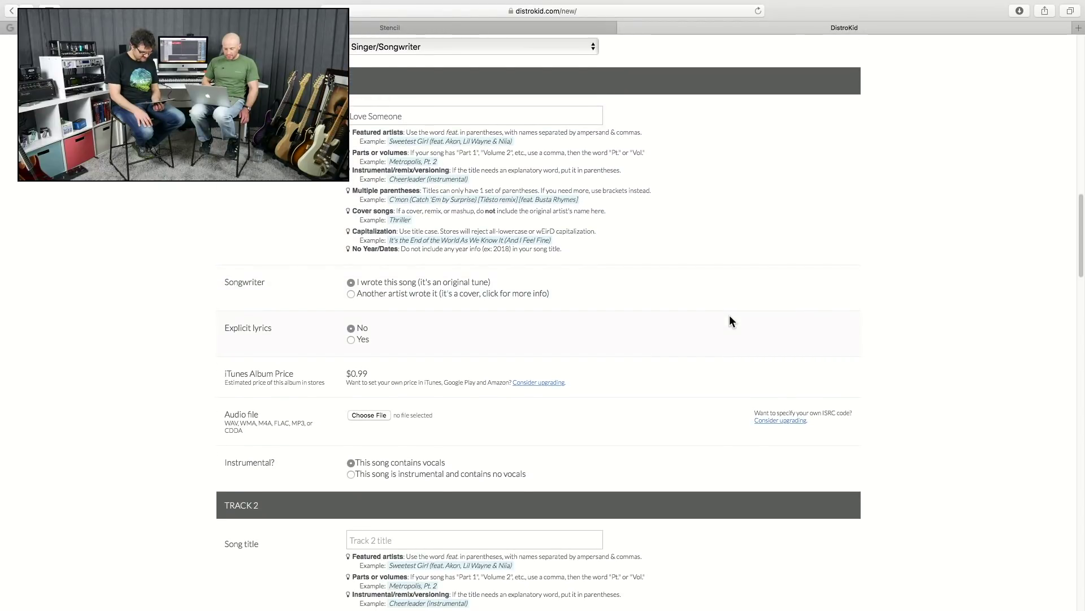
scroll(729, 321, "down", 2)
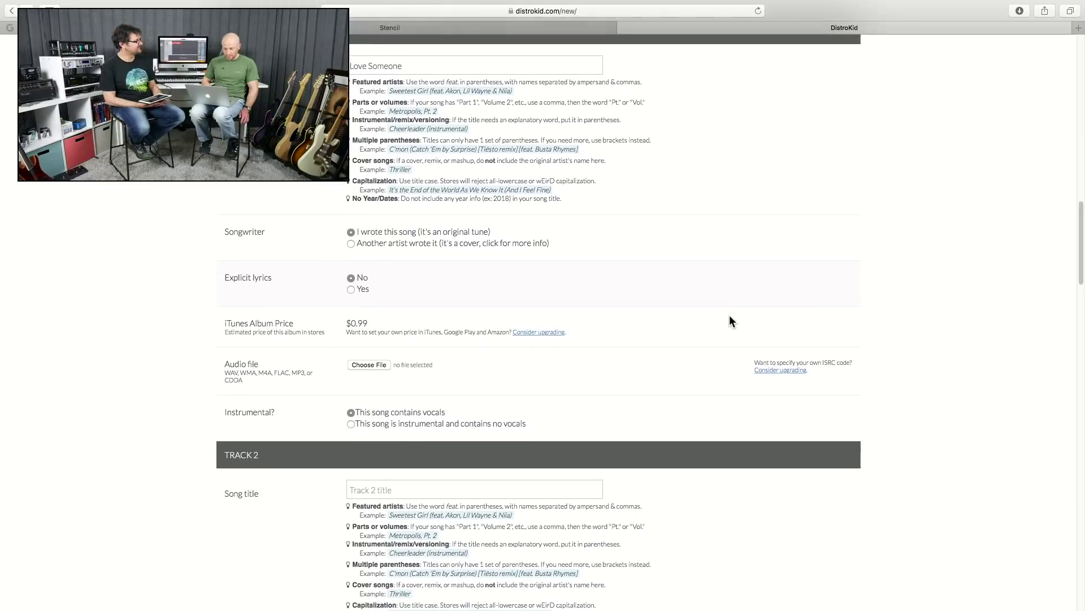
scroll(729, 321, "down", 1)
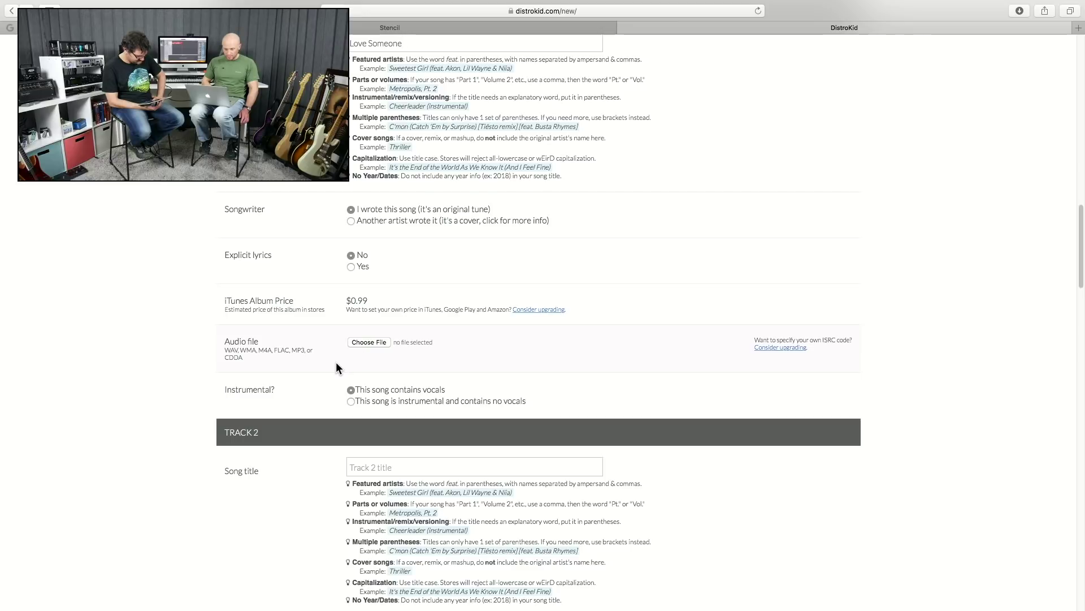
Attach 01 Love Someone.m4a from Desktop > Meandering EP as Track 1's audio.
left_click(376, 342)
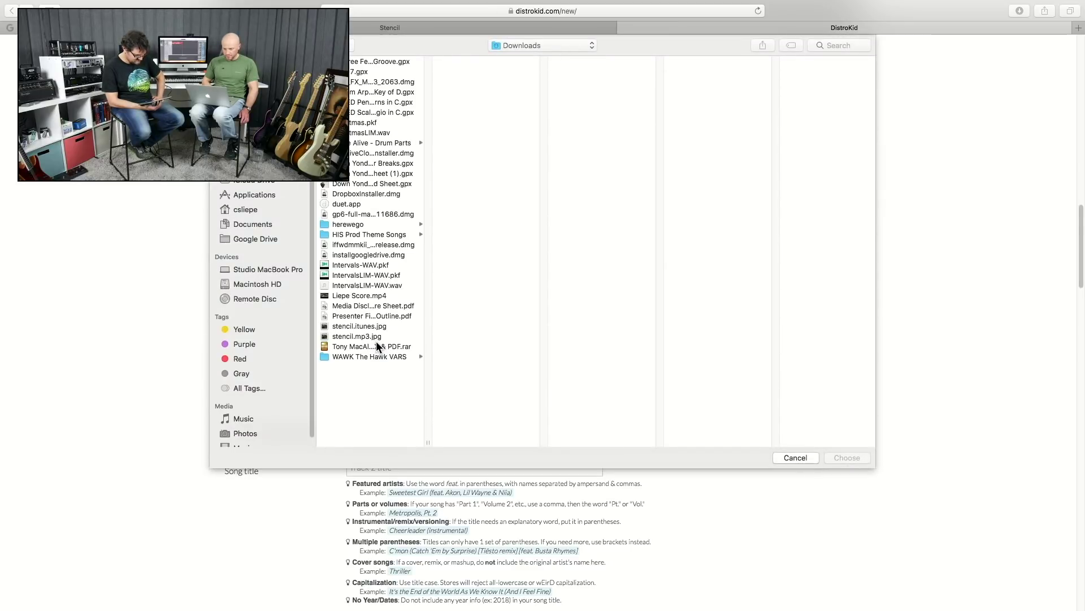
key("super+shift+d")
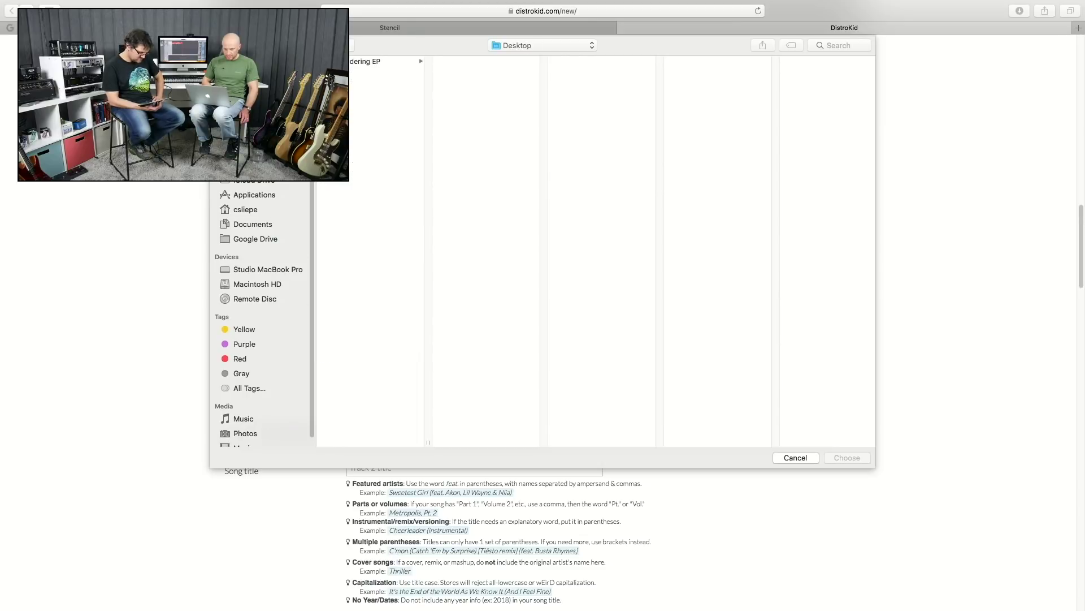
left_click(369, 64)
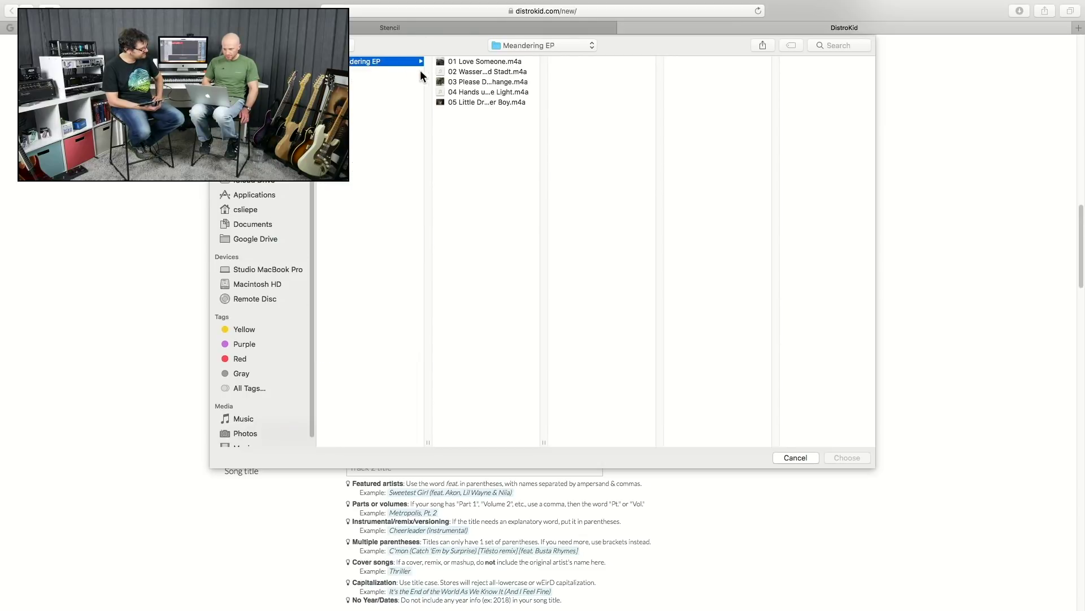
left_click(486, 61)
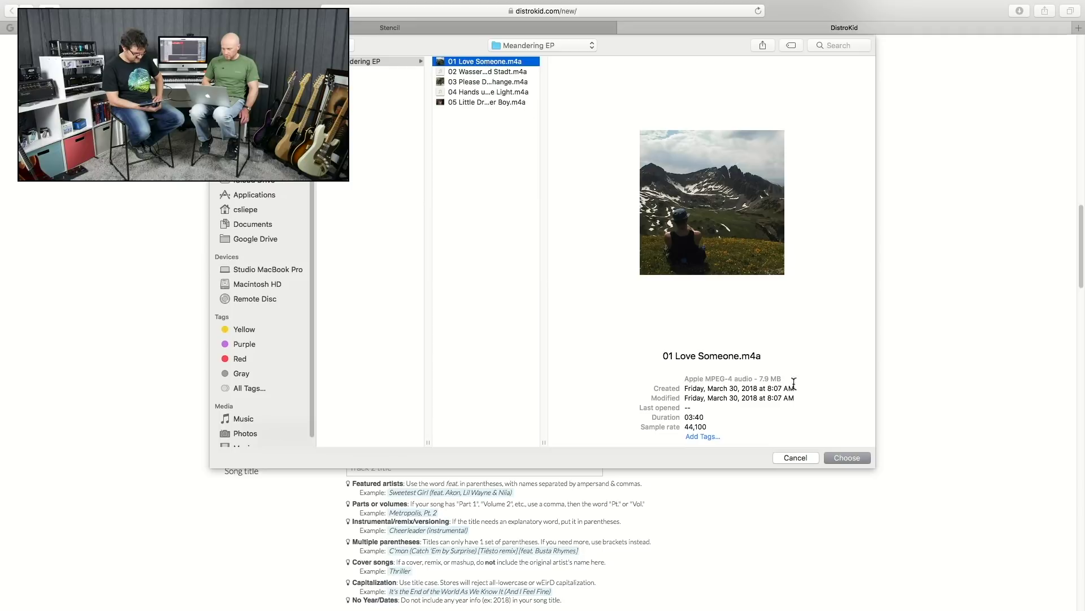
left_click(854, 457)
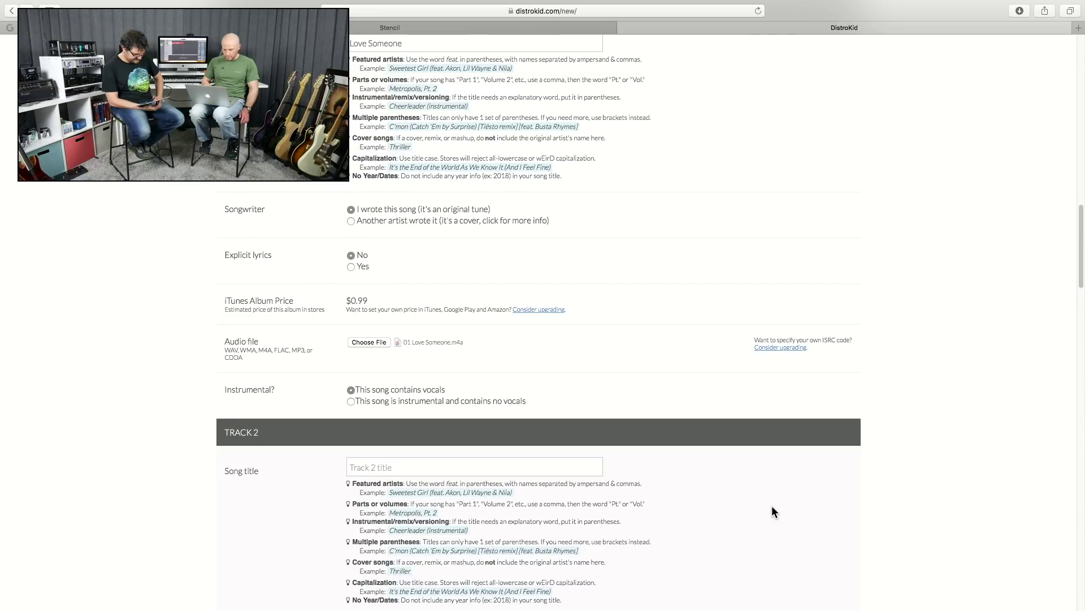
scroll(772, 507, "down", 5)
Scroll down to the Track 2 entry of the upload form.
scroll(772, 506, "down", 2)
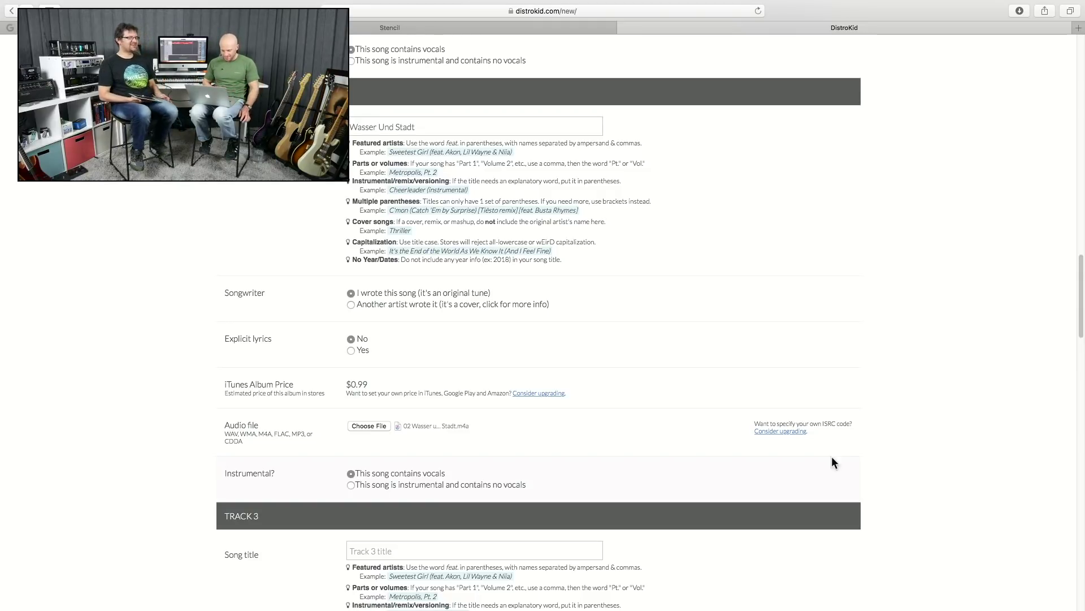
Choose 'This song is instrumental and contains no vocals' for Track 2.
scroll(808, 342, "down", 3)
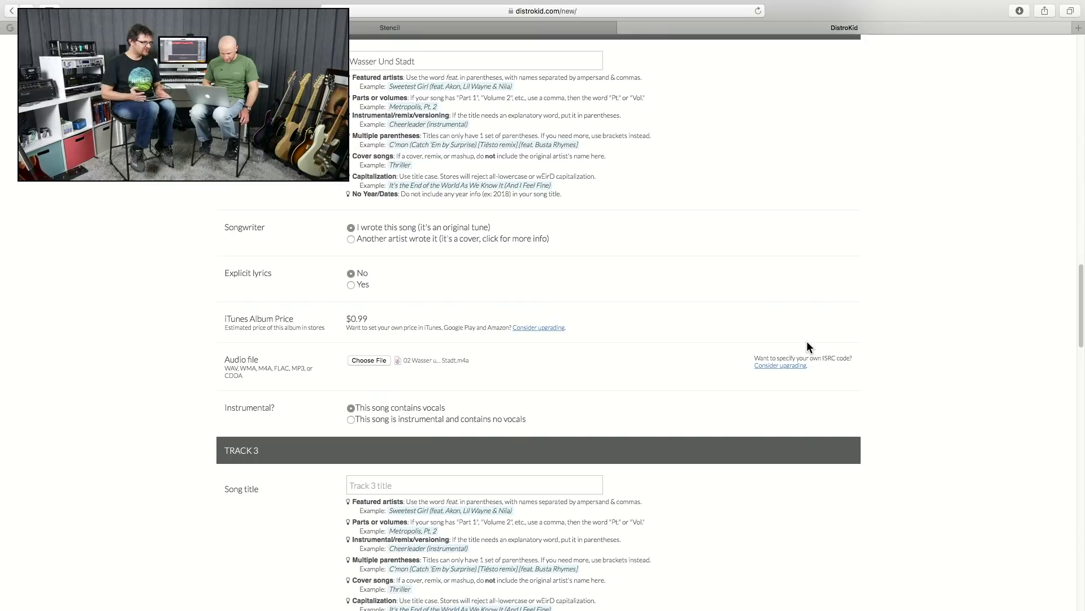
left_click(350, 418)
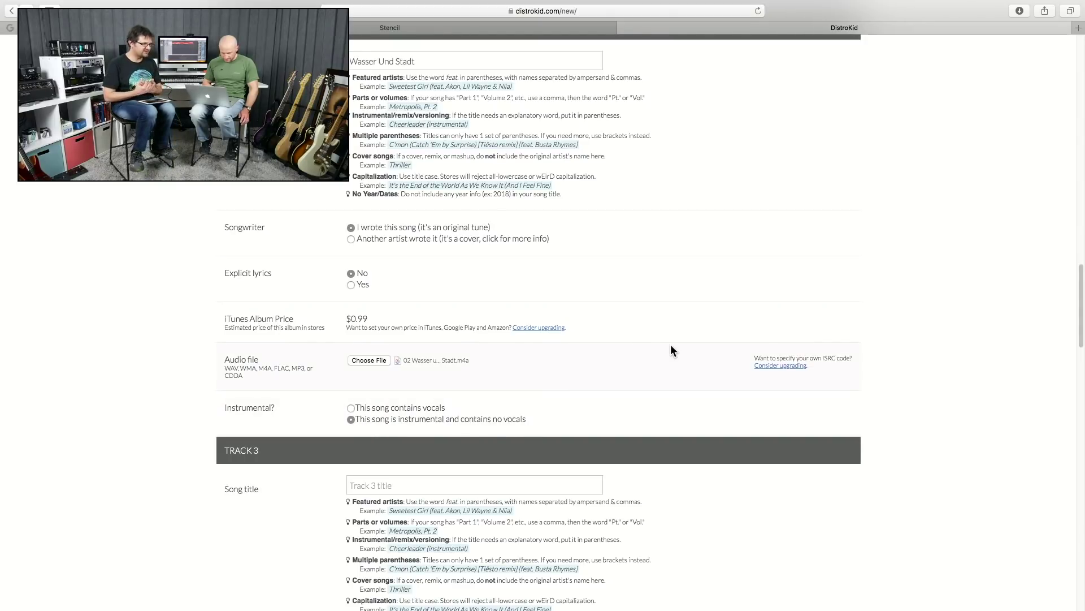
scroll(714, 328, "down", 3)
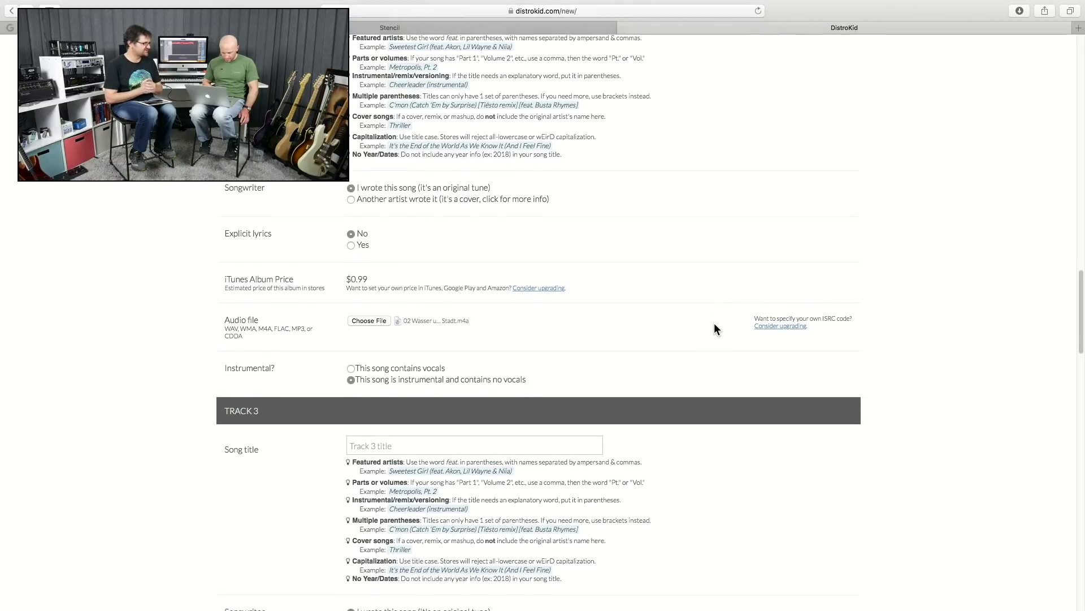
scroll(714, 325, "up", 1)
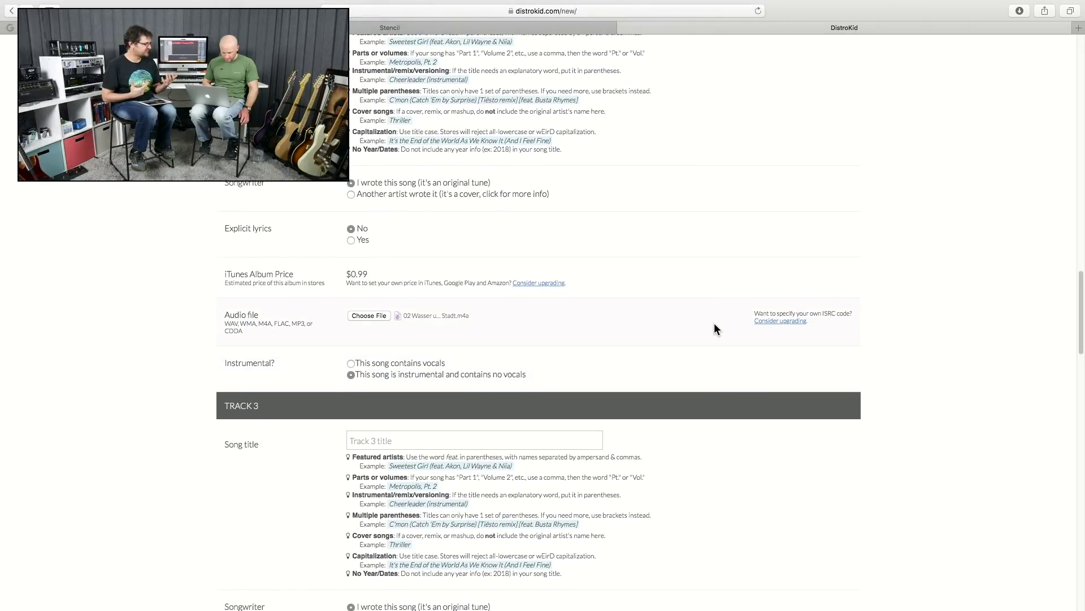
scroll(716, 328, "up", 1)
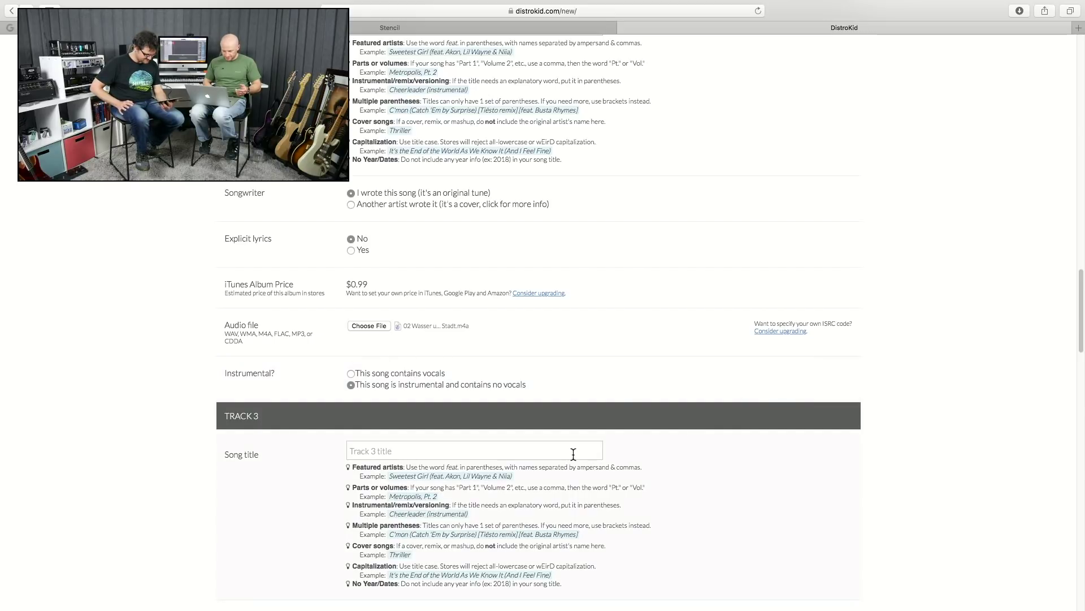
Enter 'Please Don't Cry' as Track 3's song title.
scroll(707, 463, "down", 2)
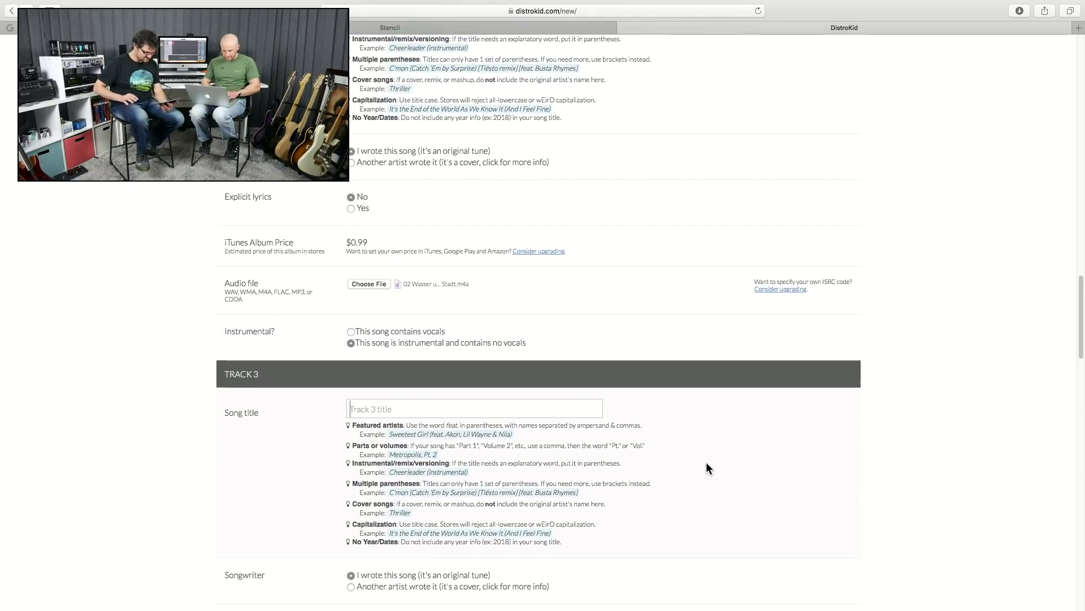
type("Please Don'")
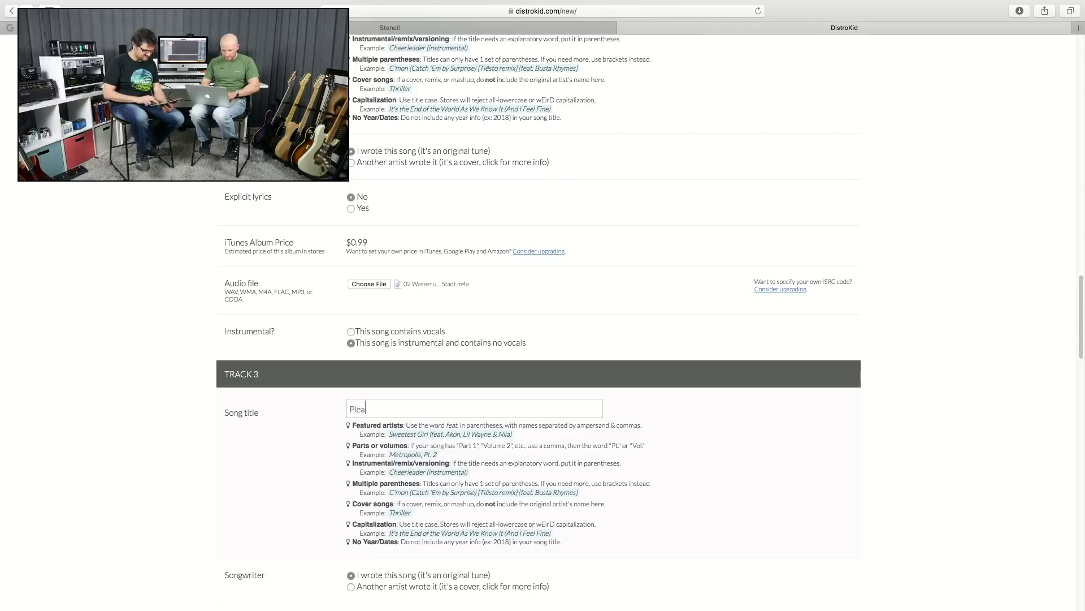